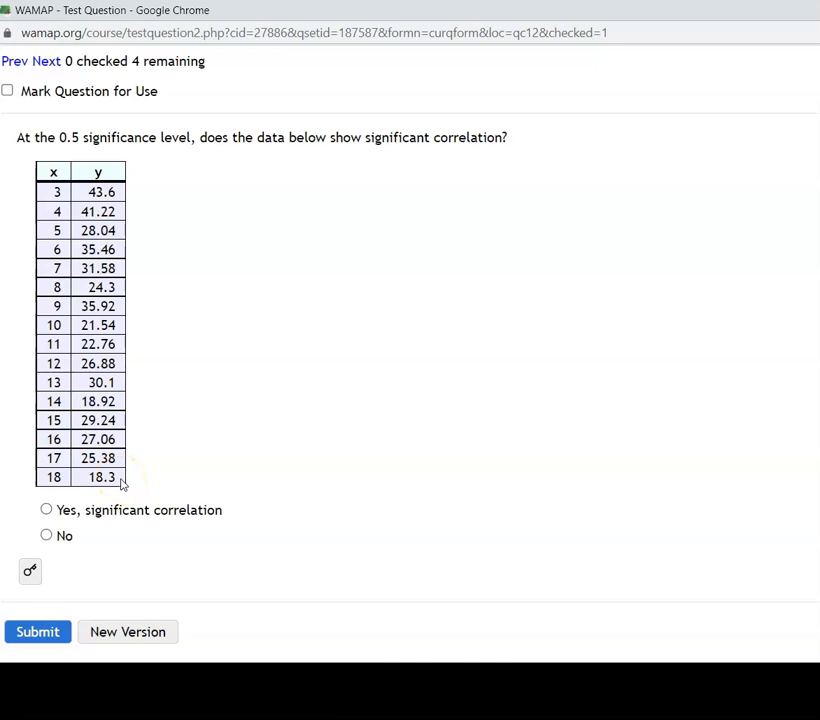
Step: Copy the x–y data table from the WAMAP question and paste it into Excel at cell A1, keeping its source formatting
left_click_drag(121, 477, 82, 197)
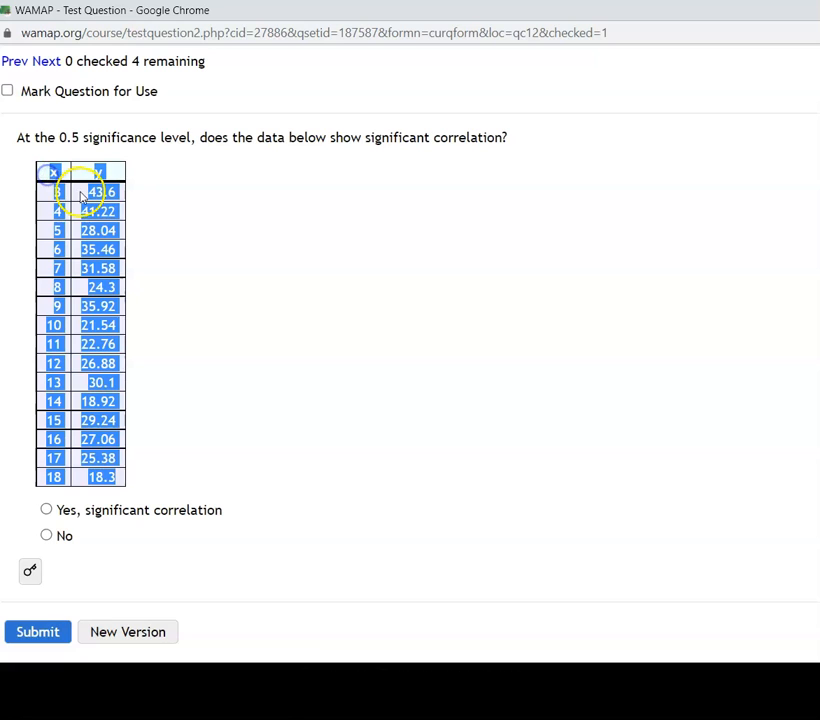
right_click(82, 197)
left_click(104, 207)
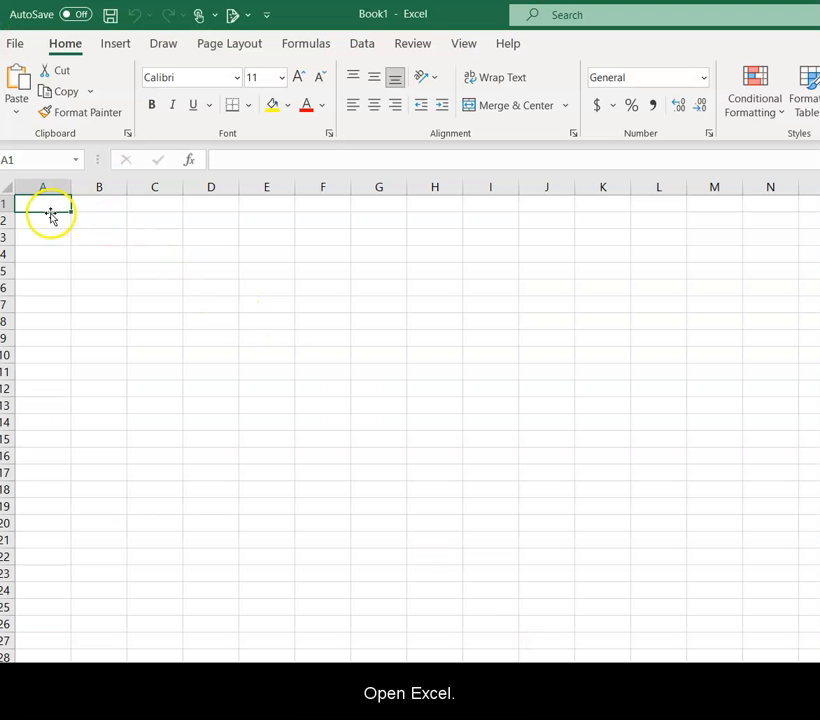
right_click(49, 207)
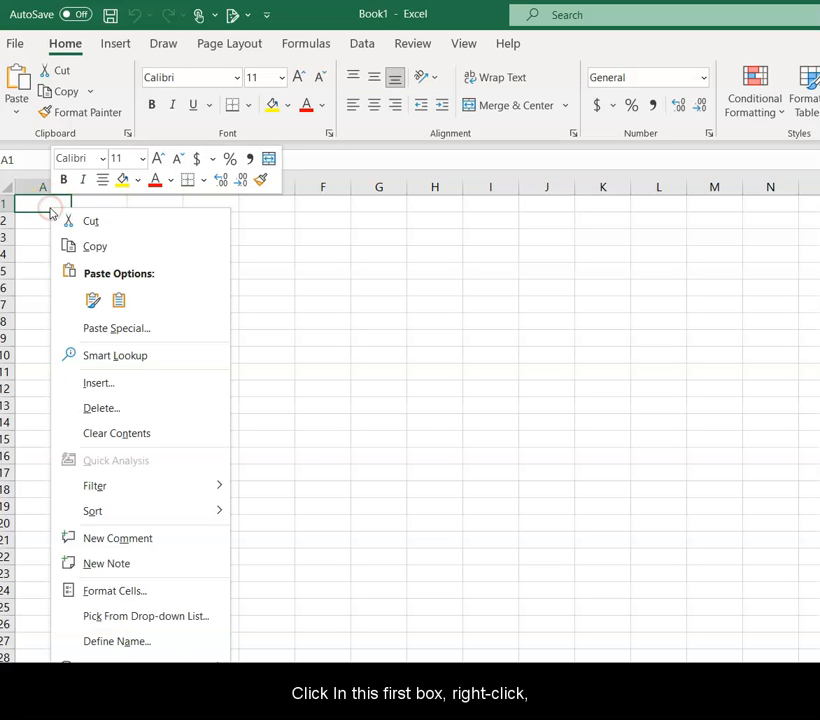
left_click(93, 300)
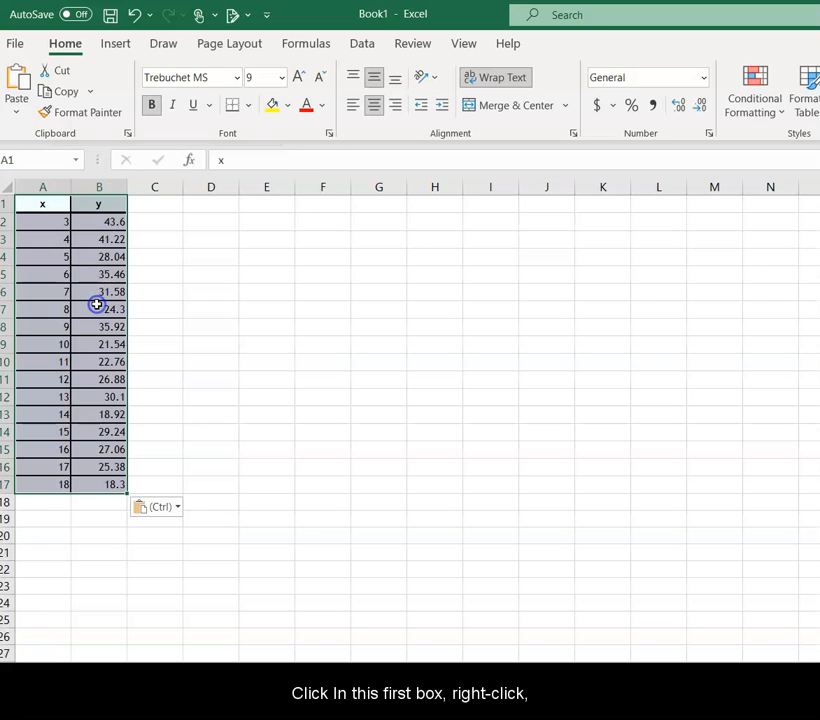
left_click(254, 414)
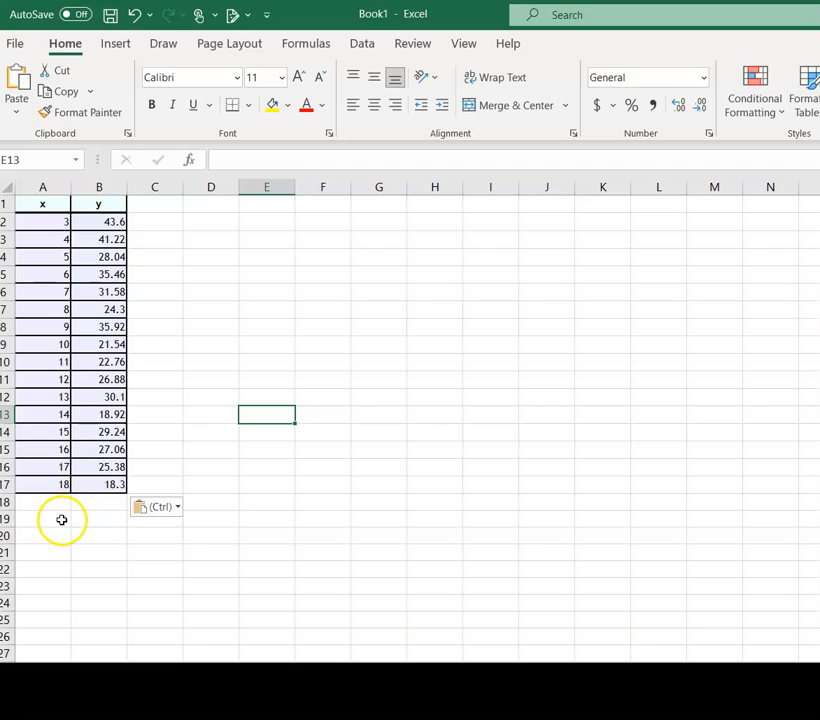
Step: Label cell A19 "CC" and calculate the correlation coefficient in B19 with =correl(A2:A17,B2:B17)
left_click(61, 520)
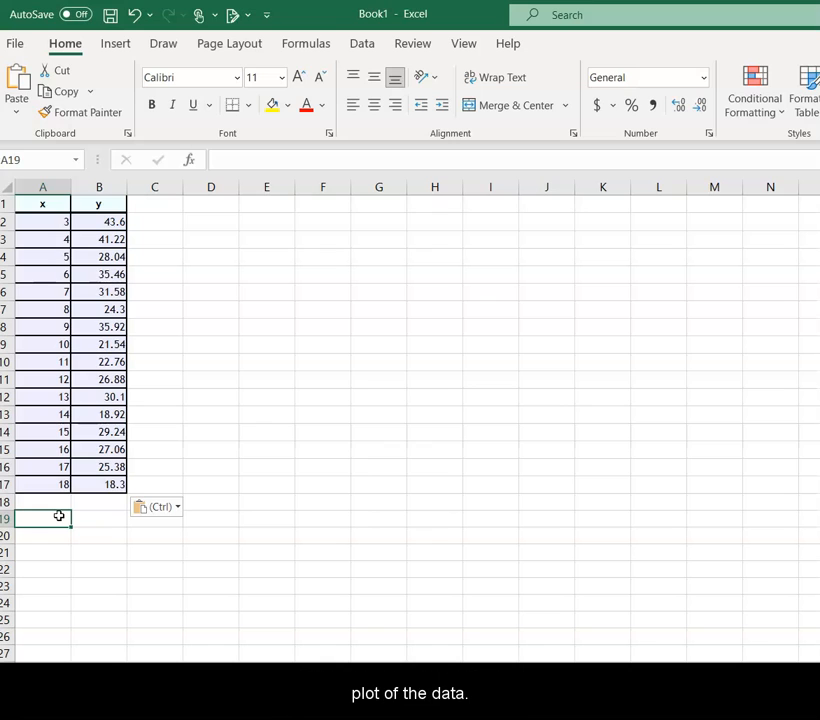
type("CC")
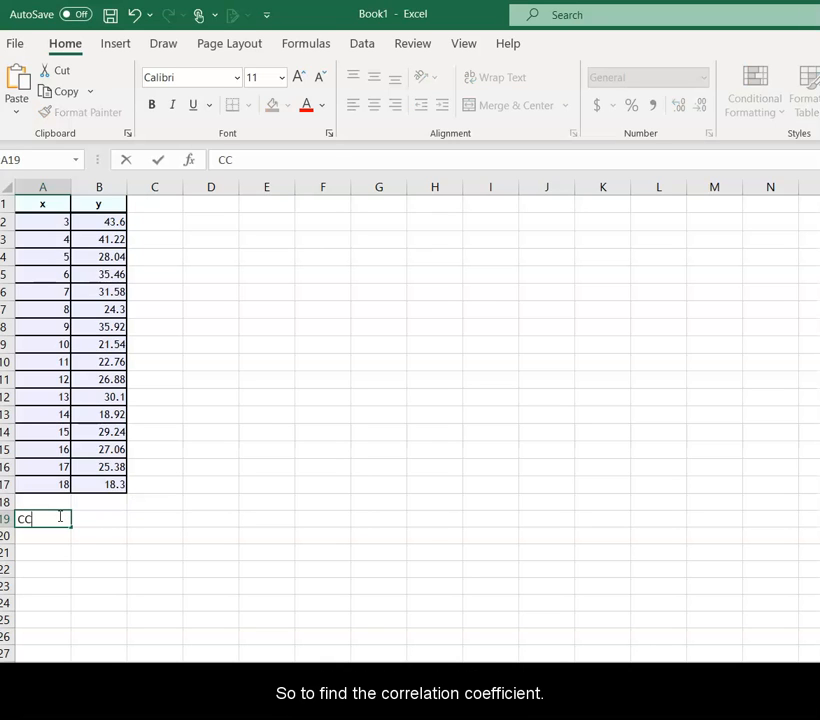
left_click(94, 523)
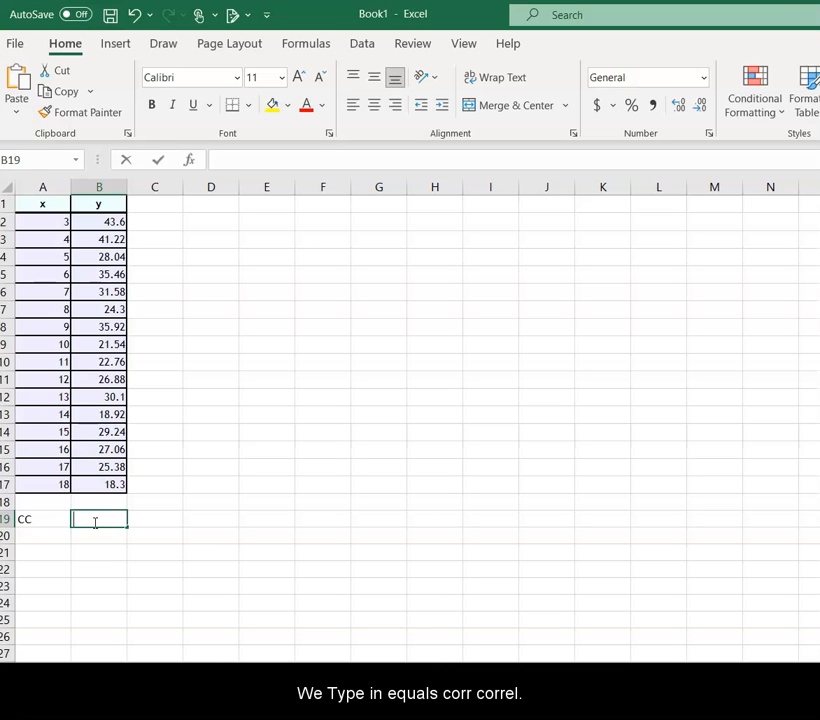
type("=cor")
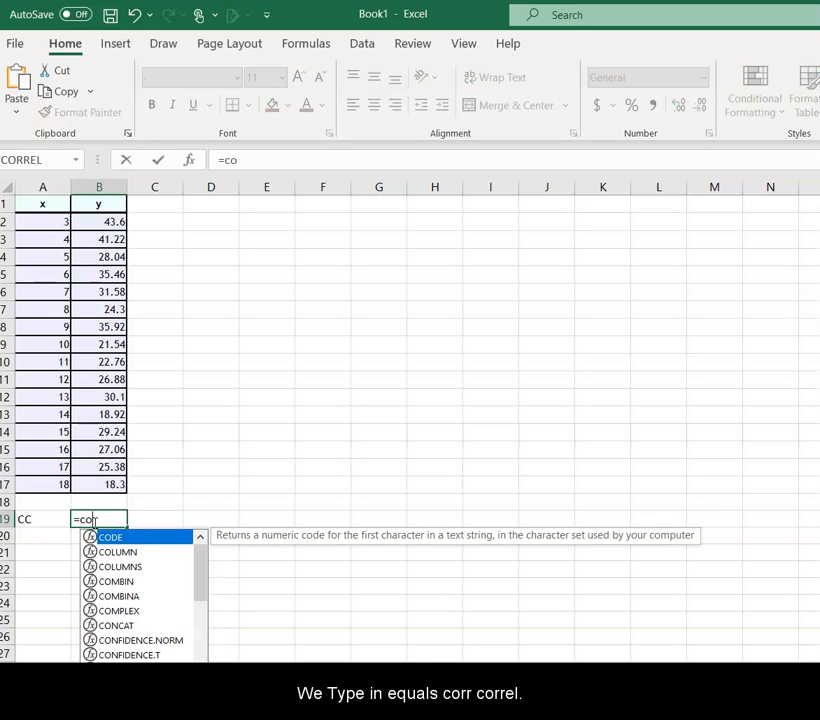
type("rel")
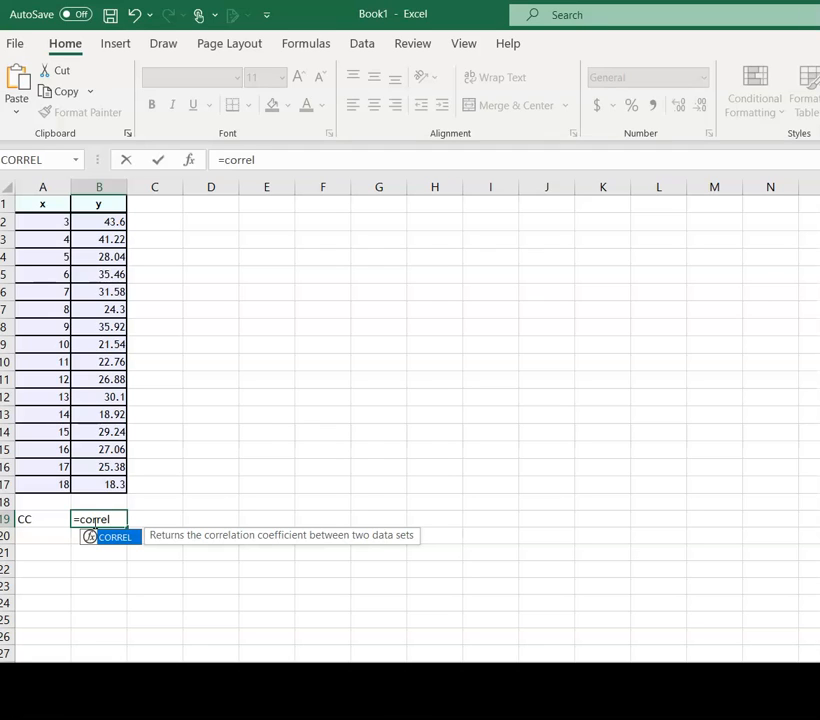
type("(")
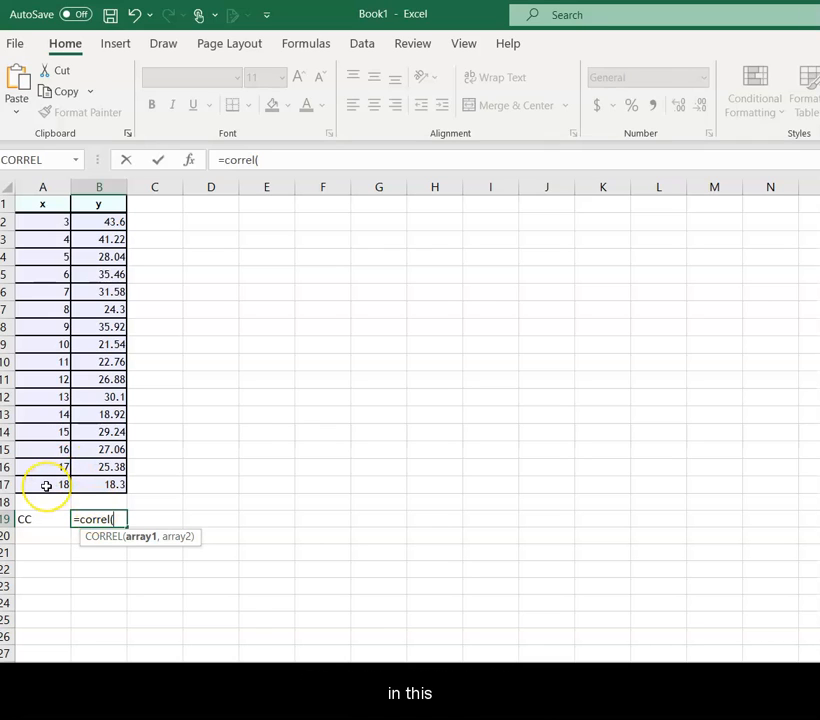
left_click_drag(46, 486, 24, 228)
type(",")
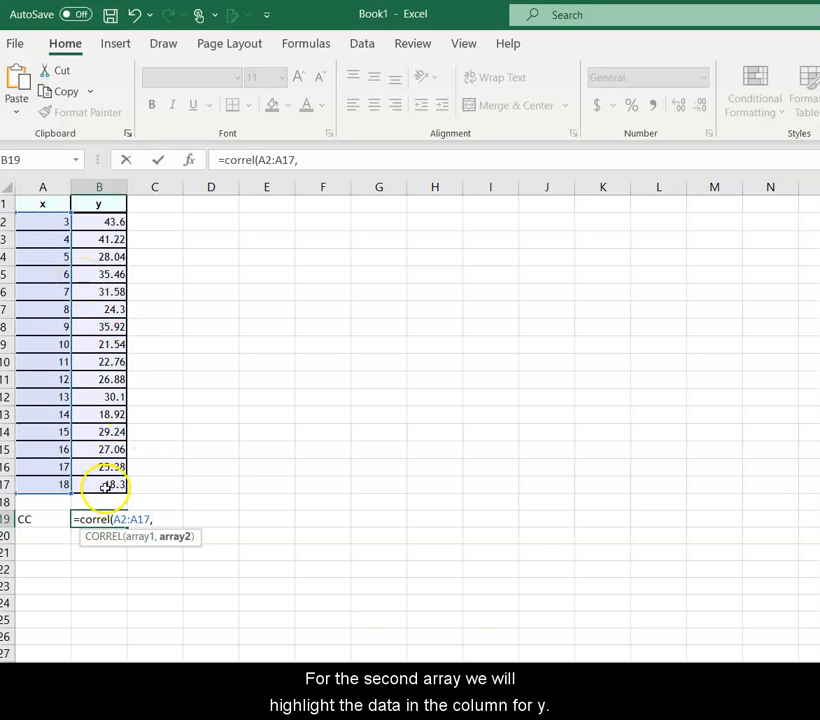
left_click_drag(105, 485, 95, 224)
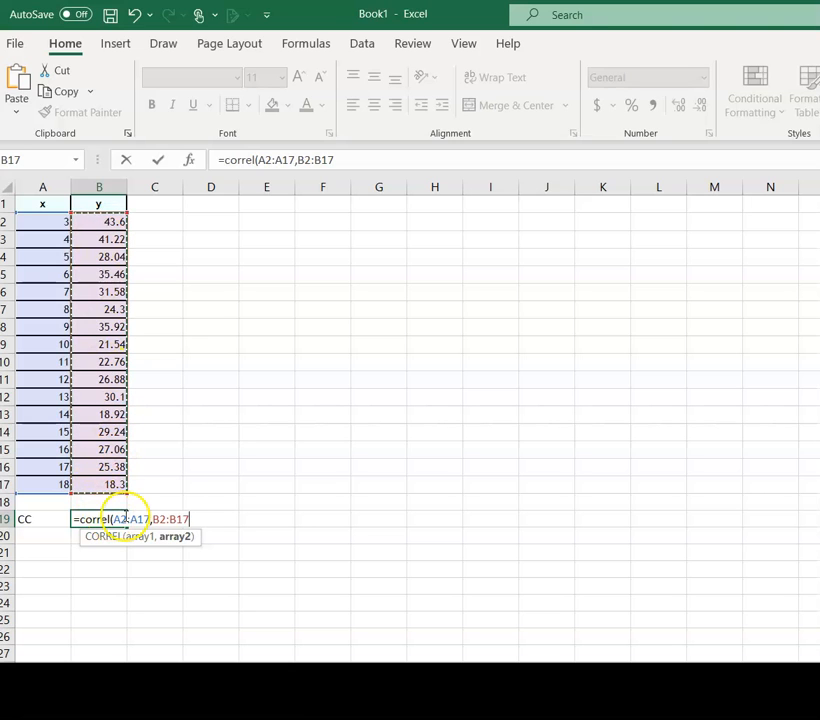
type(")")
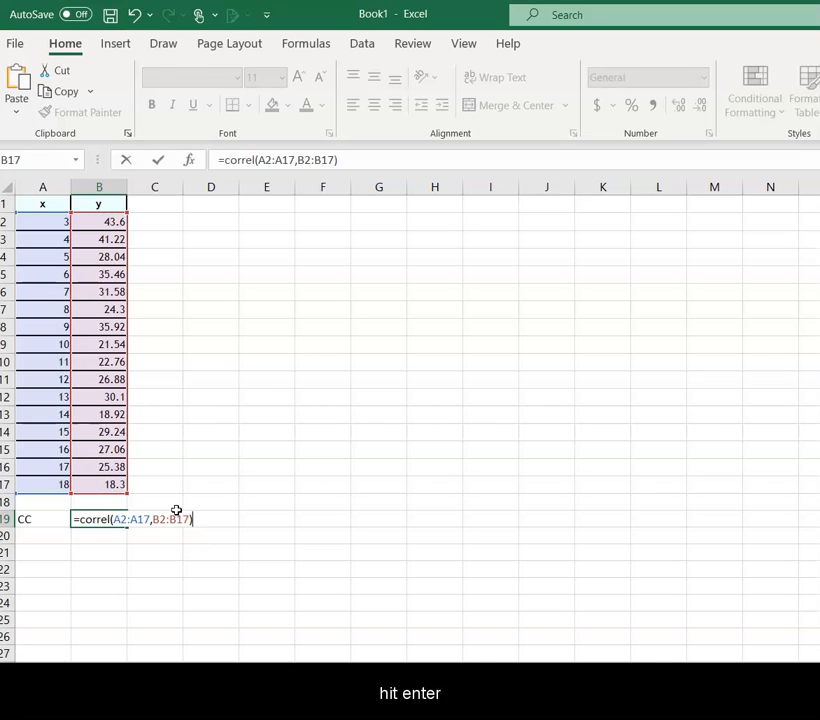
key("Return")
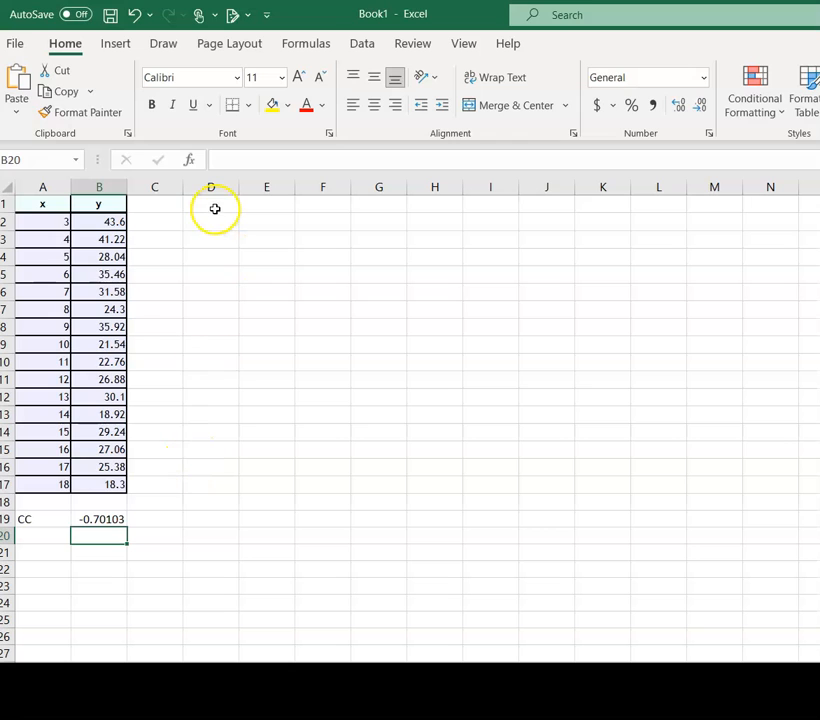
Step: Insert a markers-only scatter chart of the x and y values in A2:B17
left_click(90, 485)
left_click_drag(106, 484, 28, 222)
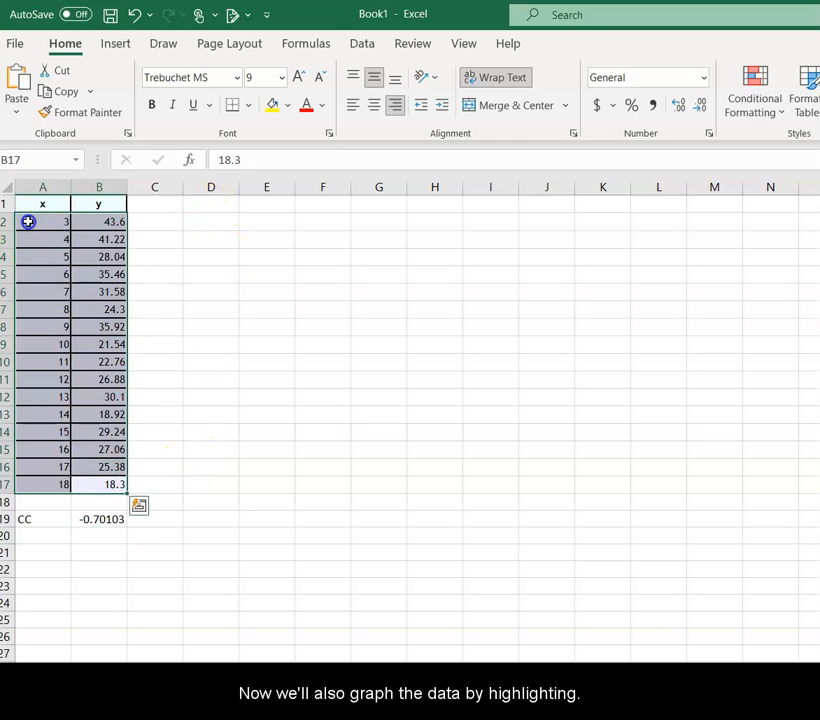
left_click(114, 43)
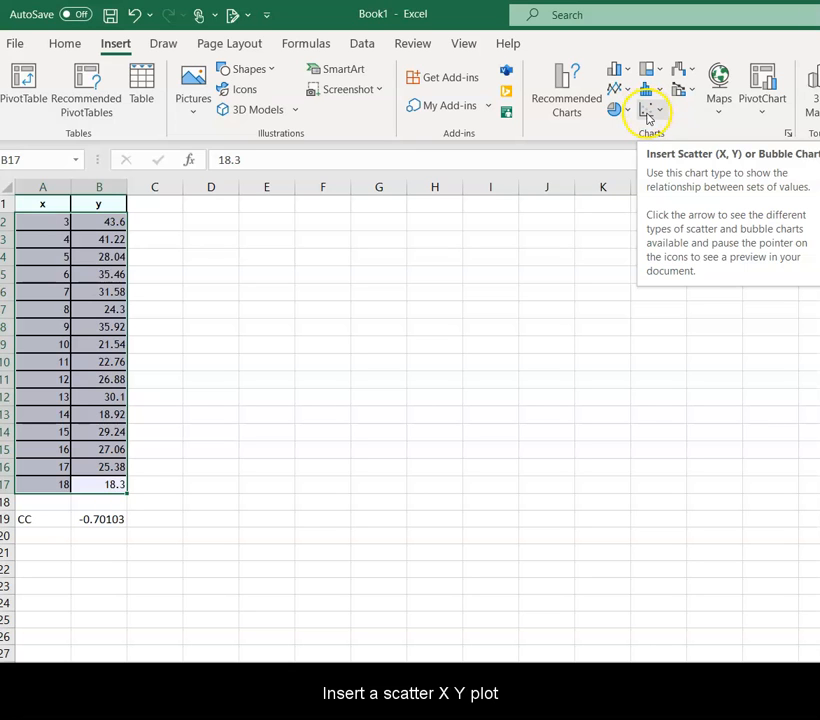
left_click(647, 114)
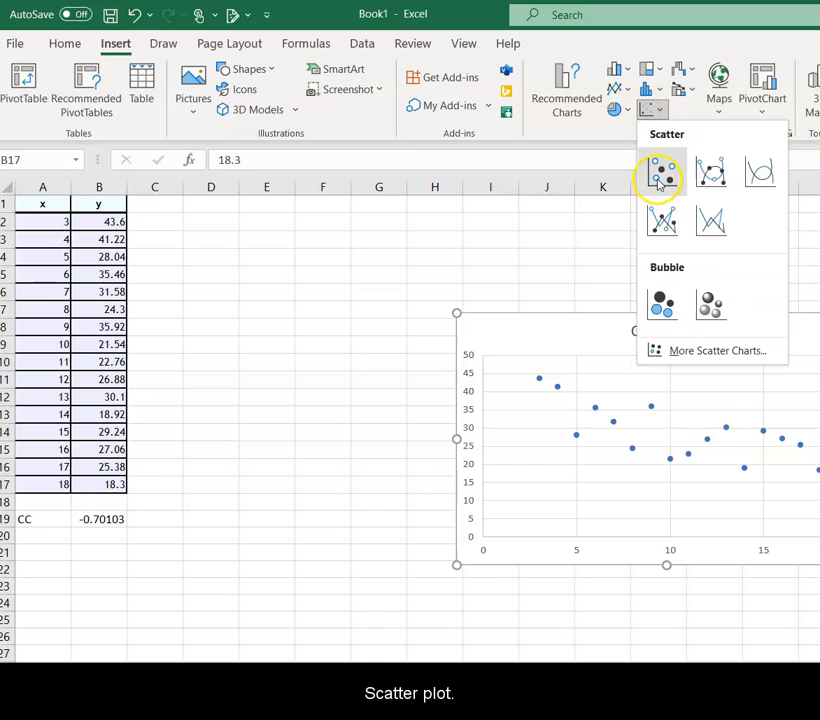
left_click(660, 178)
Step: Move the scatter chart closer to the data table, to about column E, and delete its chart title
left_click_drag(533, 331, 309, 282)
right_click(448, 282)
left_click(510, 295)
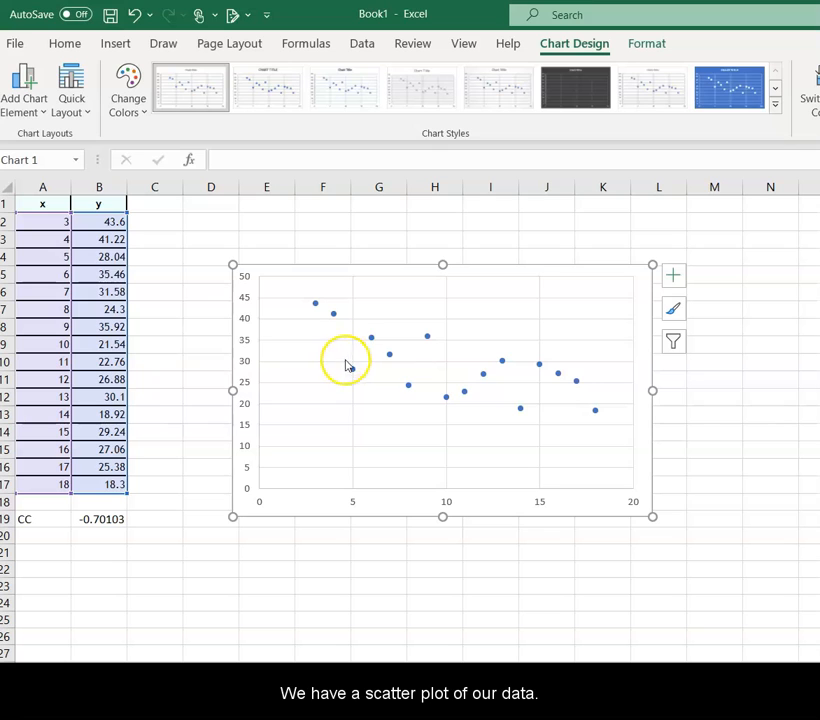
Step: Preview the available chart styles on the scatter chart without applying one
left_click(304, 277)
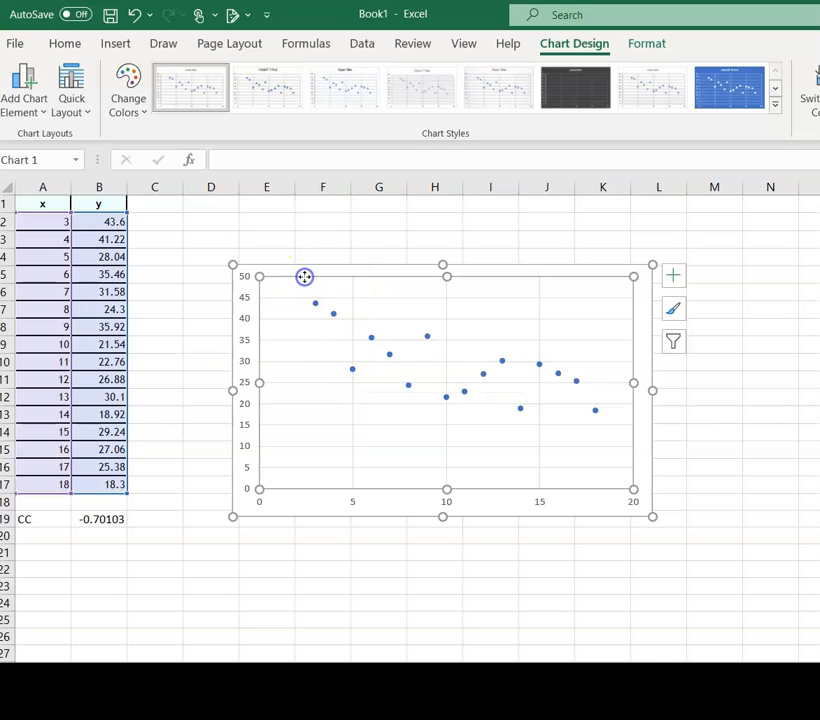
left_click(290, 273)
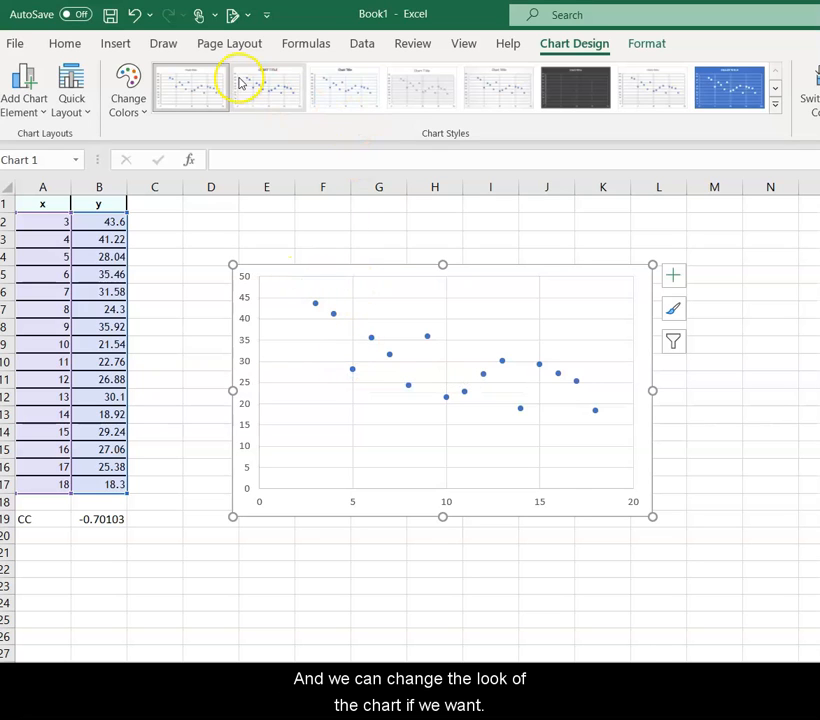
left_click(450, 300)
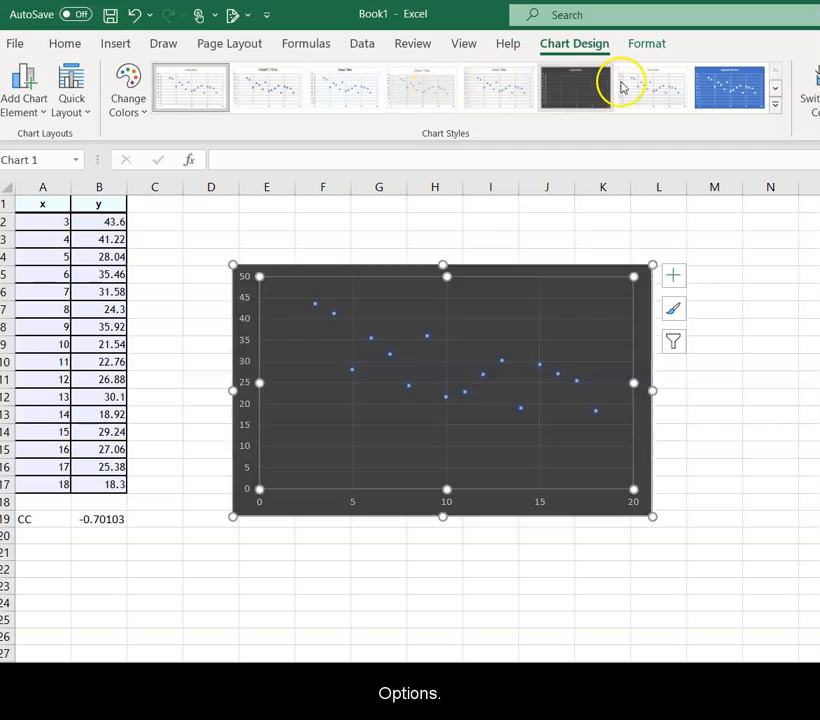
left_click(775, 104)
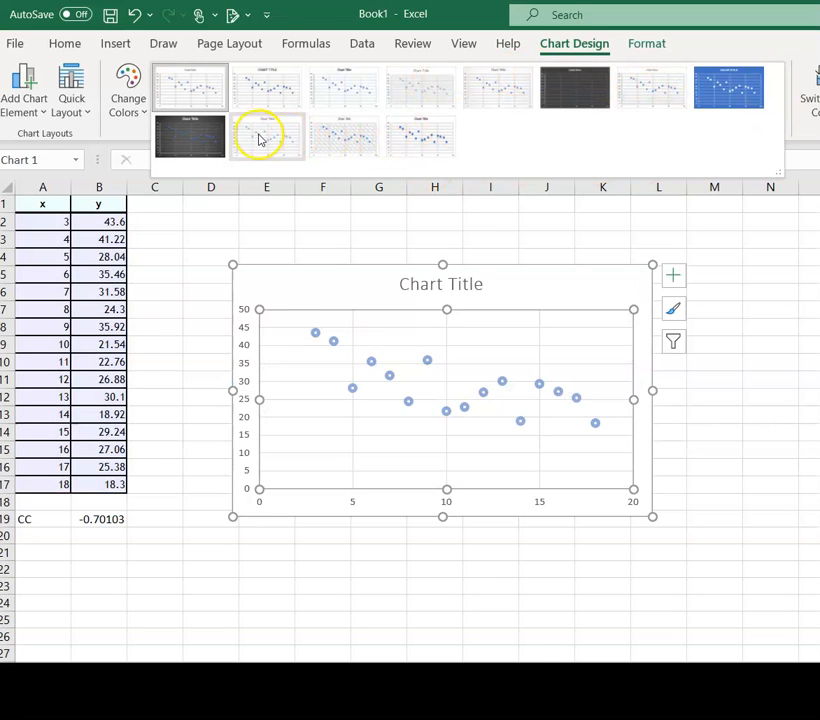
left_click(379, 264)
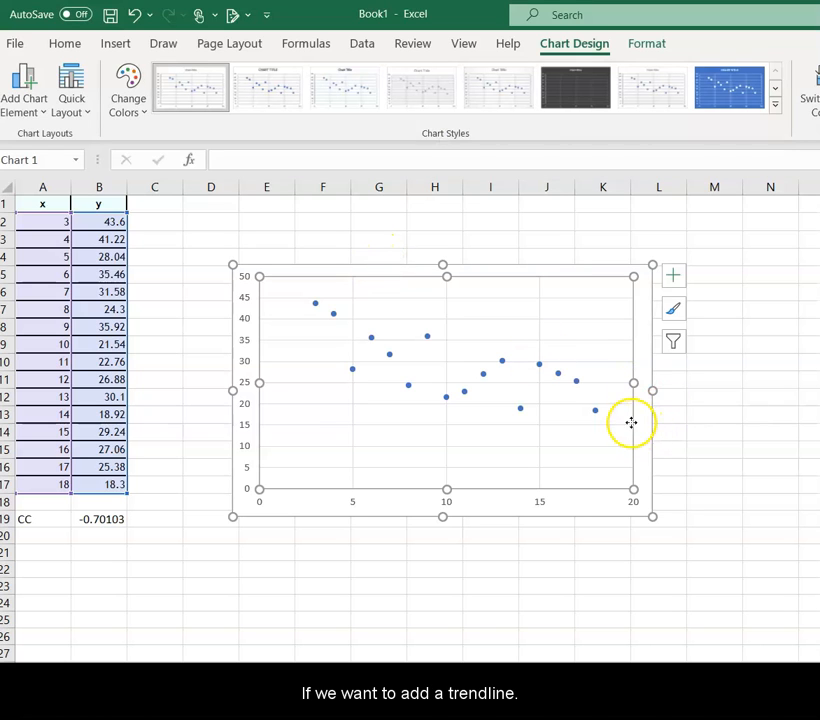
Step: Add a linear trendline to the scatter chart
left_click(539, 289)
left_click(526, 266)
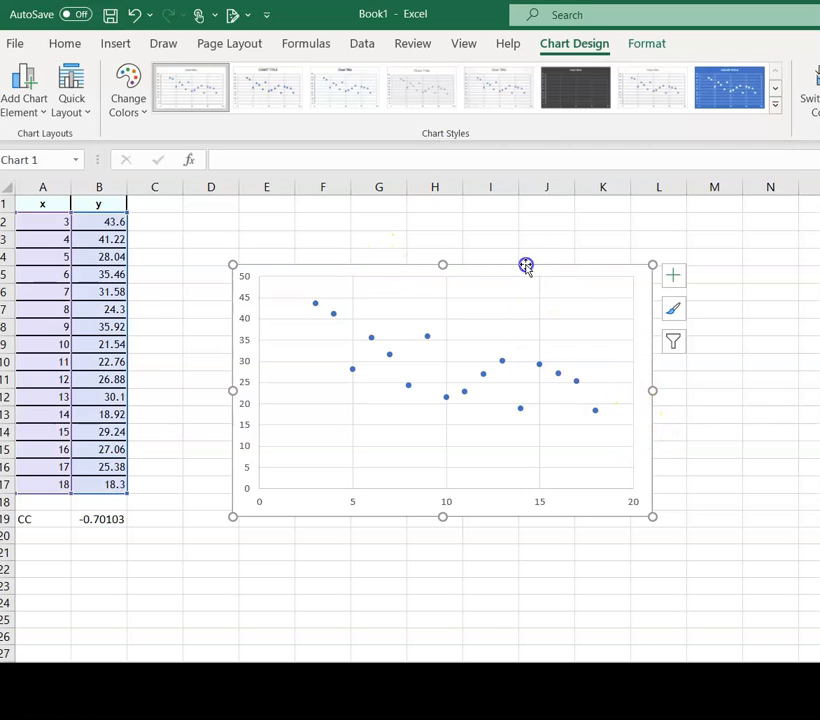
left_click(41, 116)
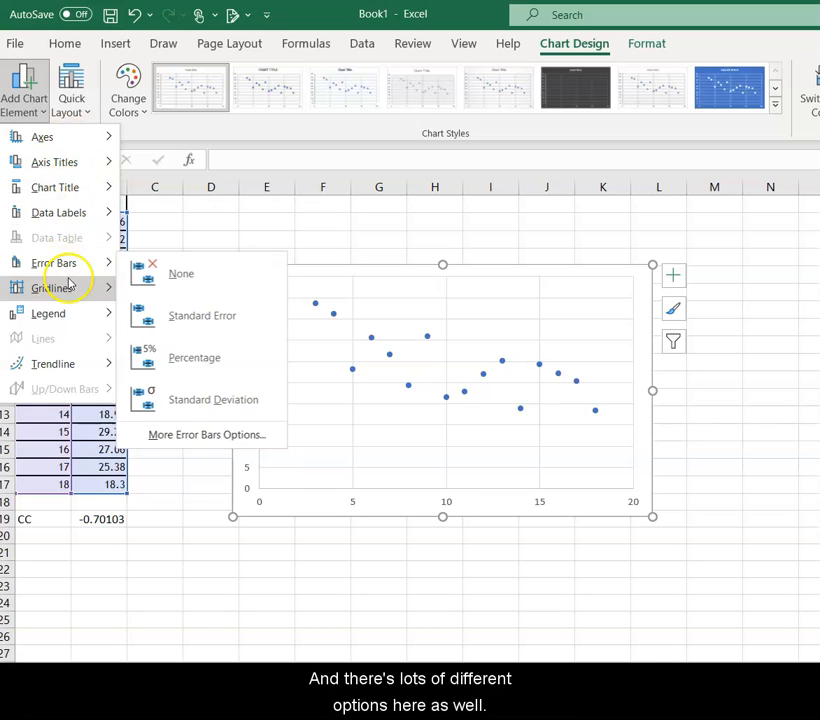
mouse_move(83, 187)
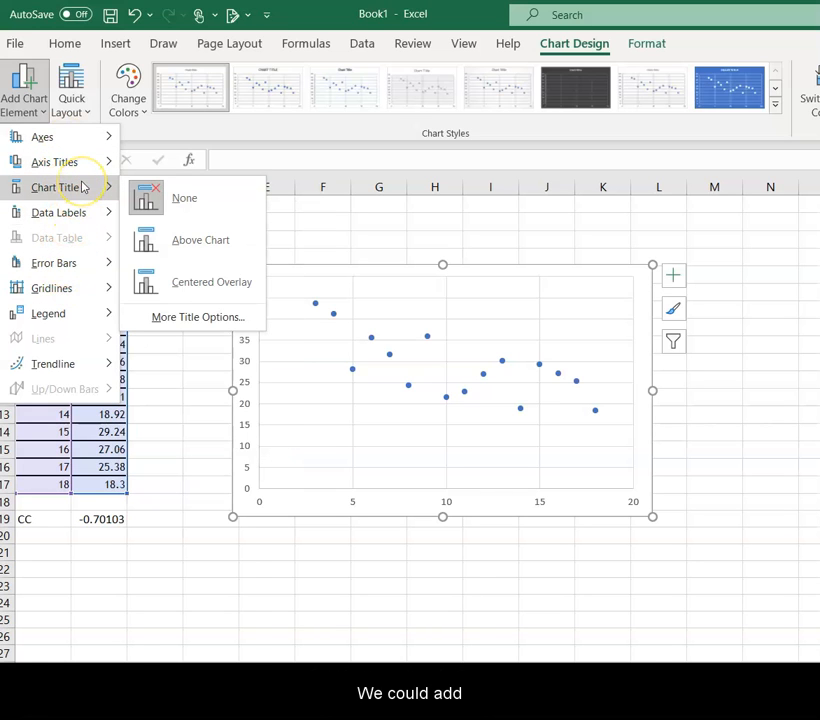
mouse_move(62, 212)
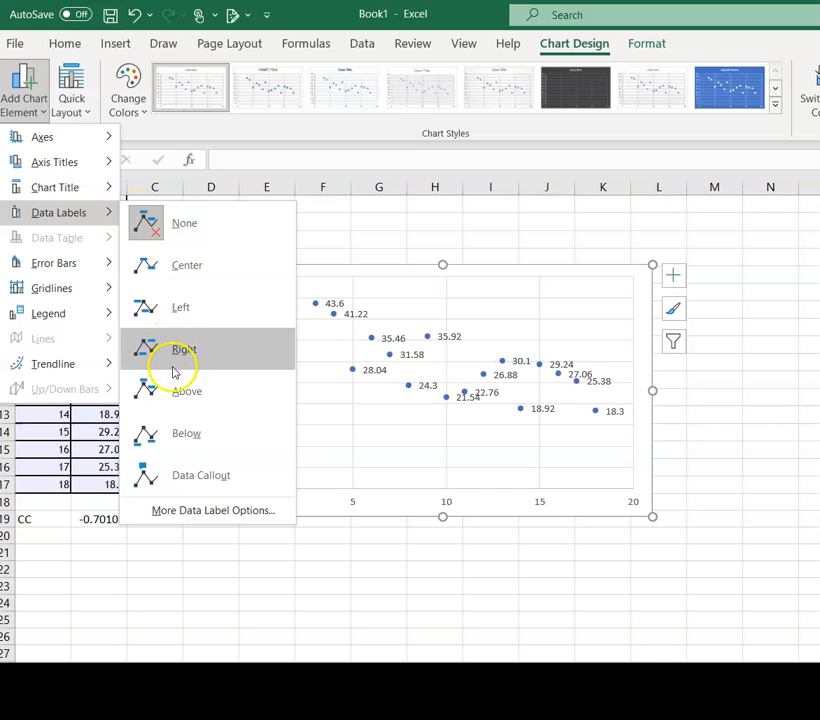
mouse_move(66, 356)
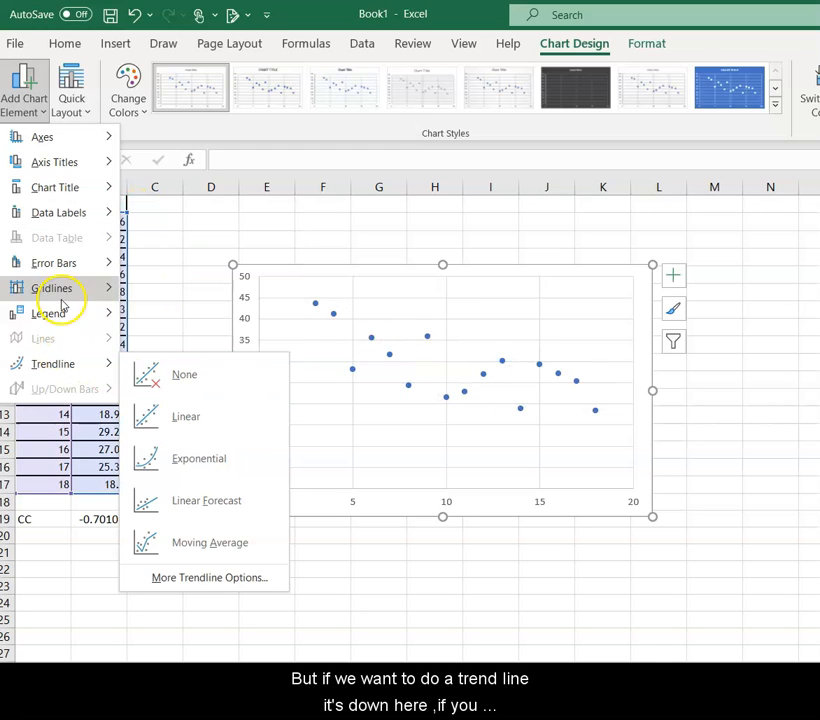
left_click(188, 419)
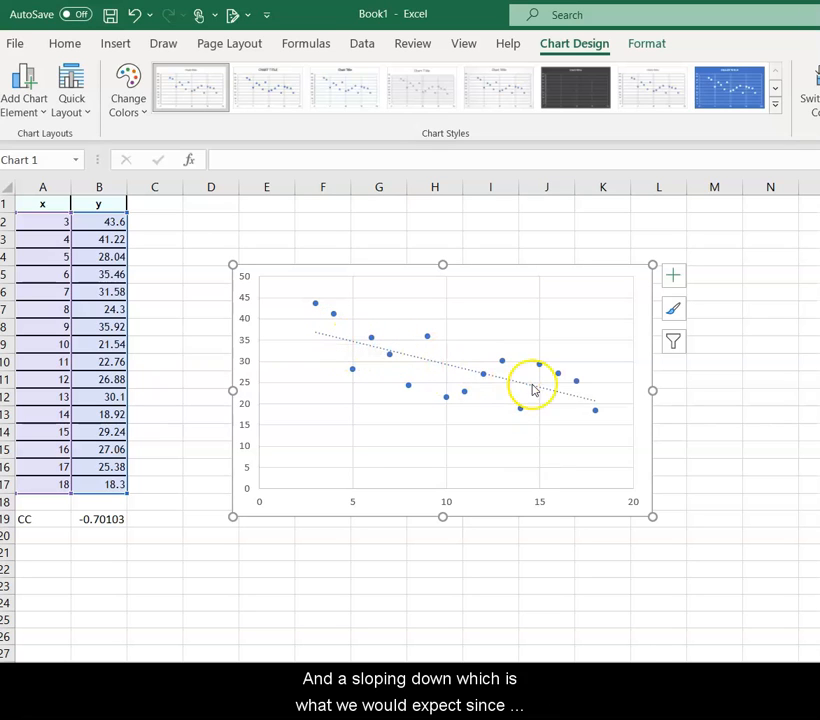
Step: Check the coefficient in B19, switch back to the WAMAP question and answer "Yes, significant correlation", revealing the answer key
left_click(88, 520)
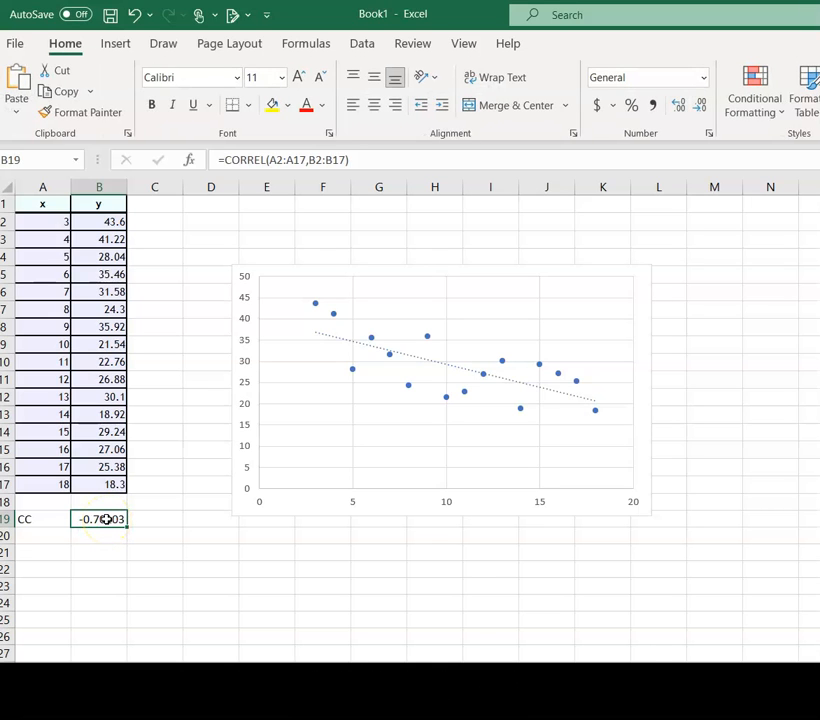
left_click(92, 518)
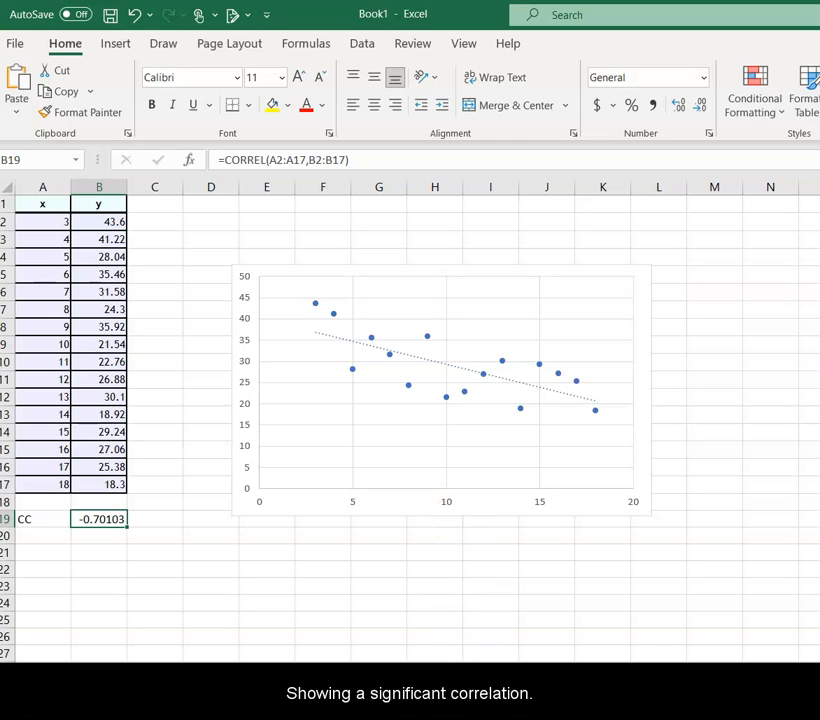
left_click(577, 632)
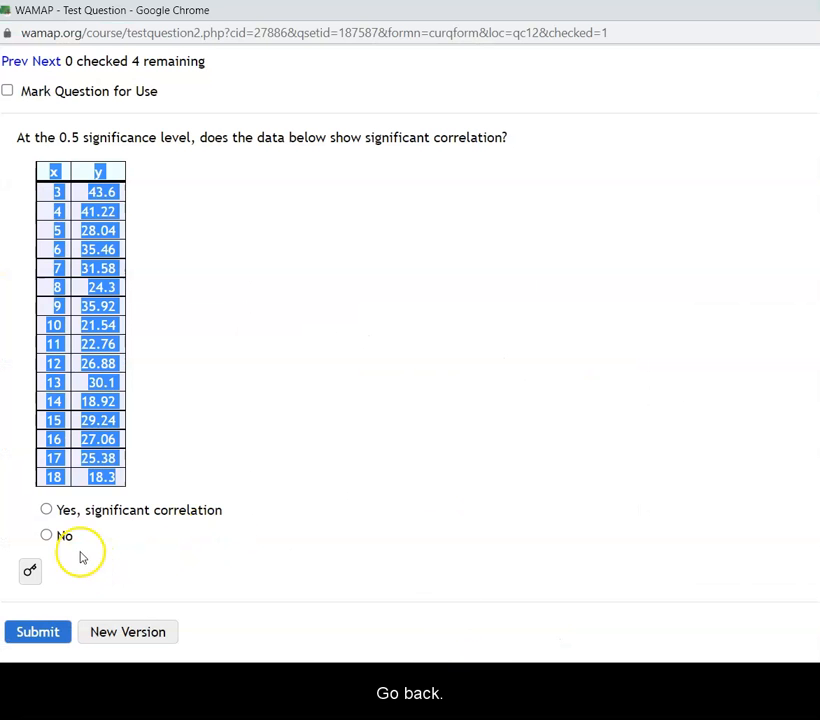
left_click(46, 509)
left_click(31, 568)
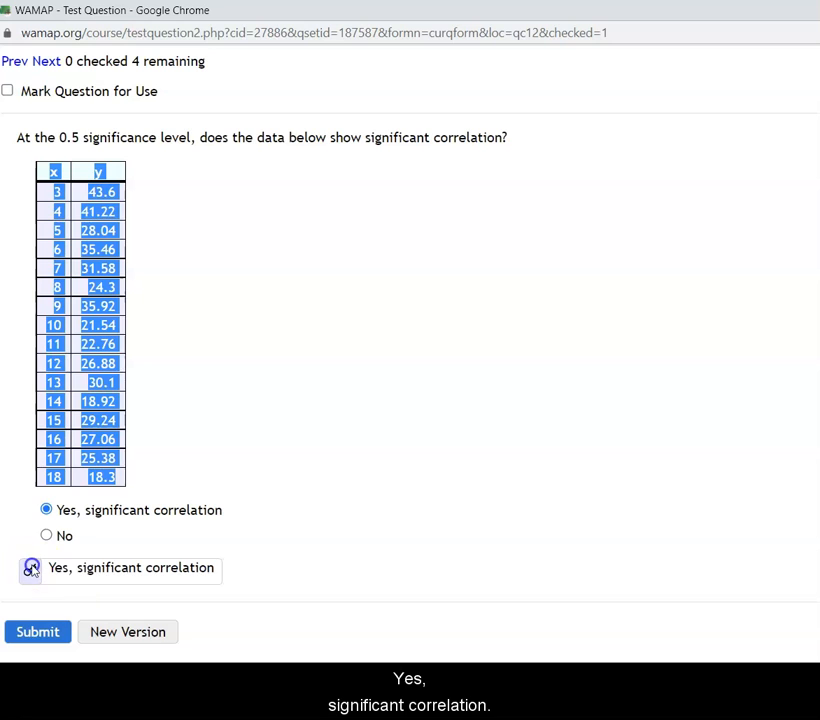
left_click(359, 480)
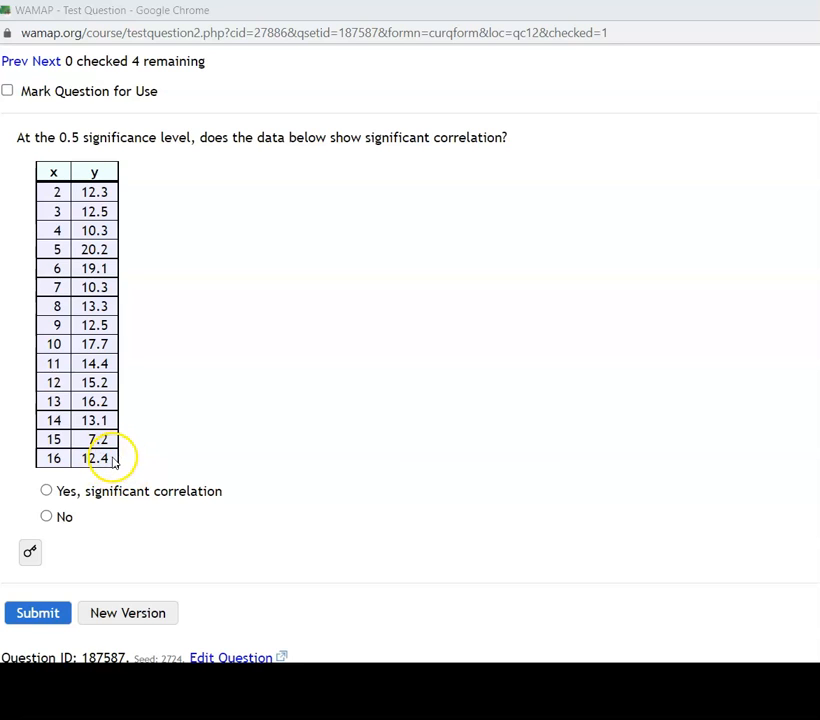
Step: Copy the WAMAP question's x–y table with its headers into cell A1 of a new Excel sheet, keeping the source formatting
left_click_drag(112, 460, 35, 202)
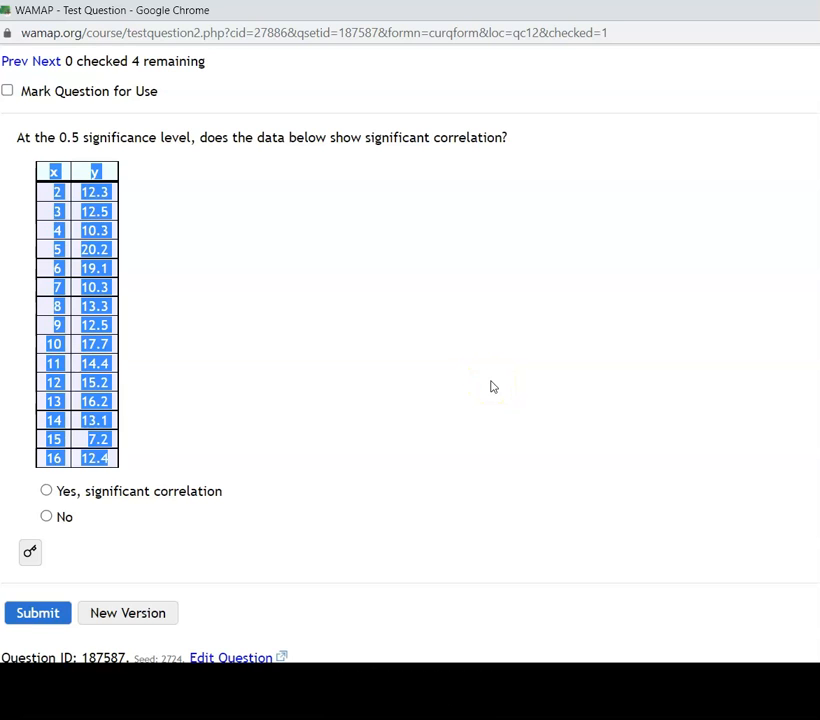
right_click(78, 322)
left_click(108, 333)
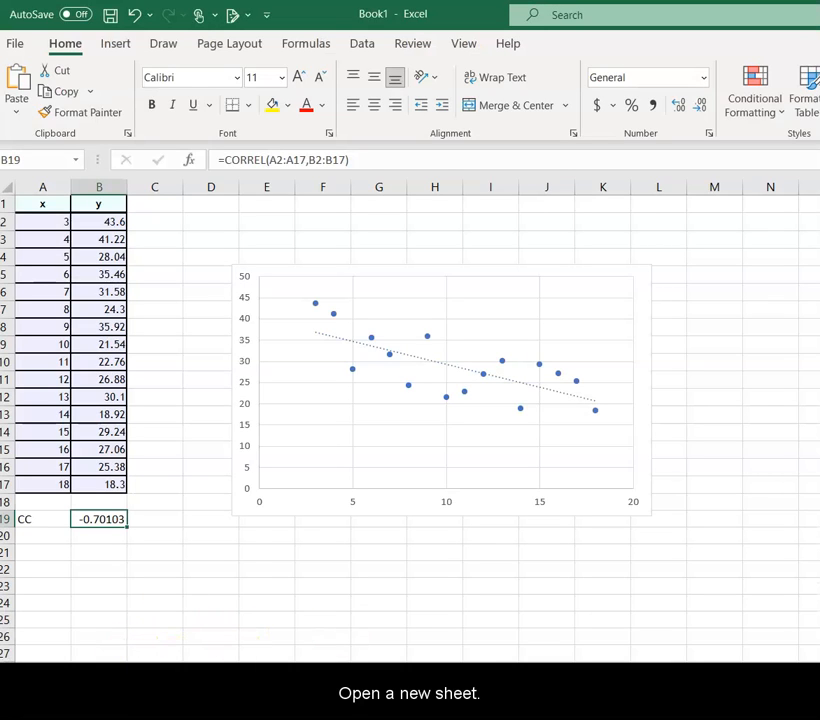
key("ctrl+n")
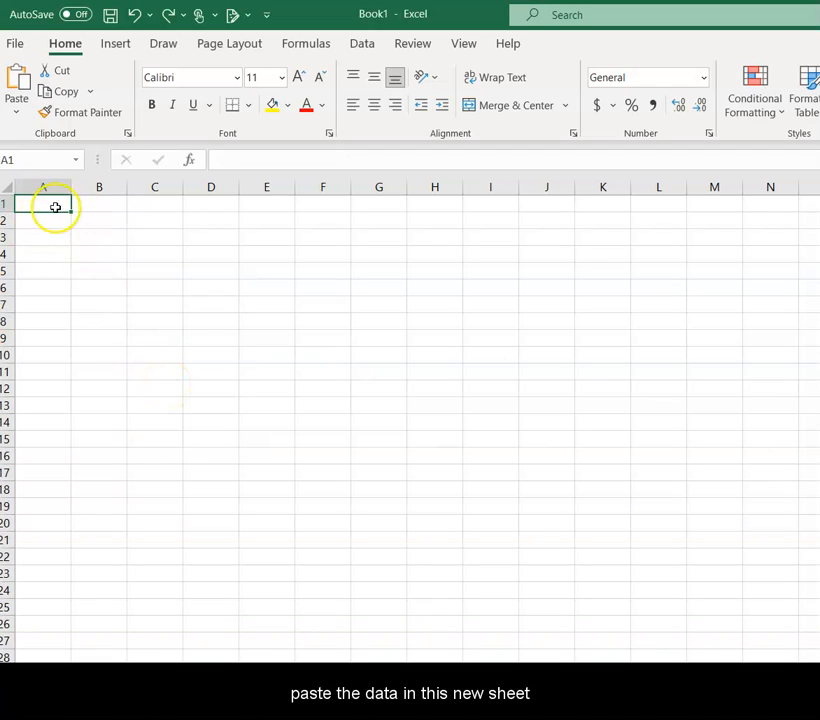
right_click(52, 205)
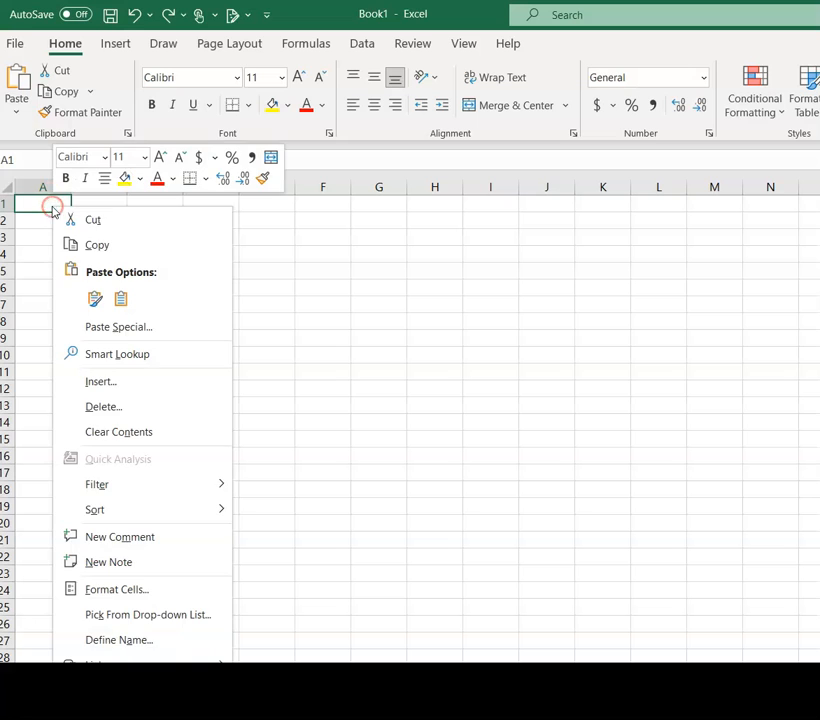
left_click(95, 297)
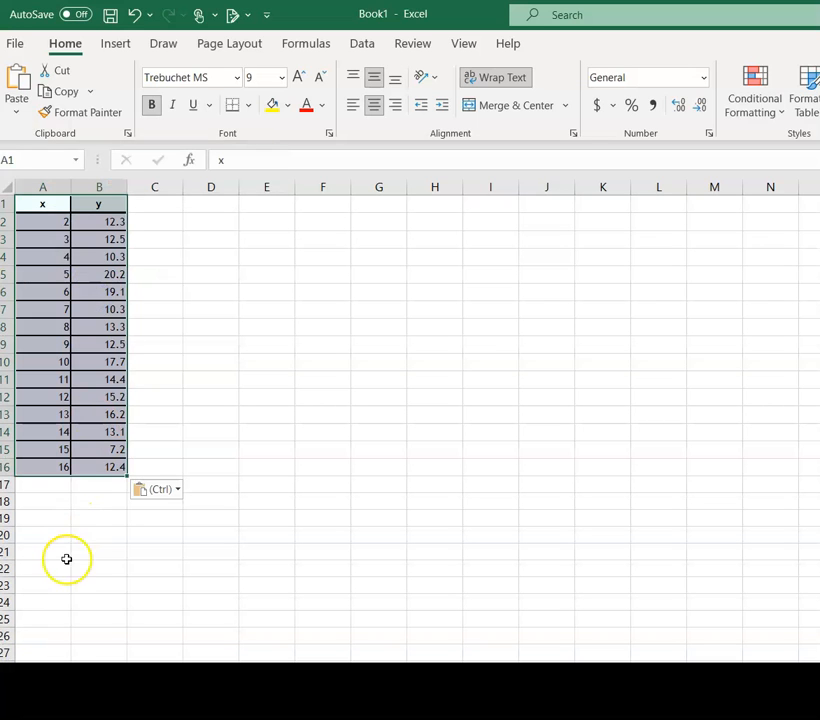
Step: Label A18 as CC and calculate the correlation coefficient in B18 with =correl(A2:A16,B2:B16)
left_click(48, 499)
type("CC")
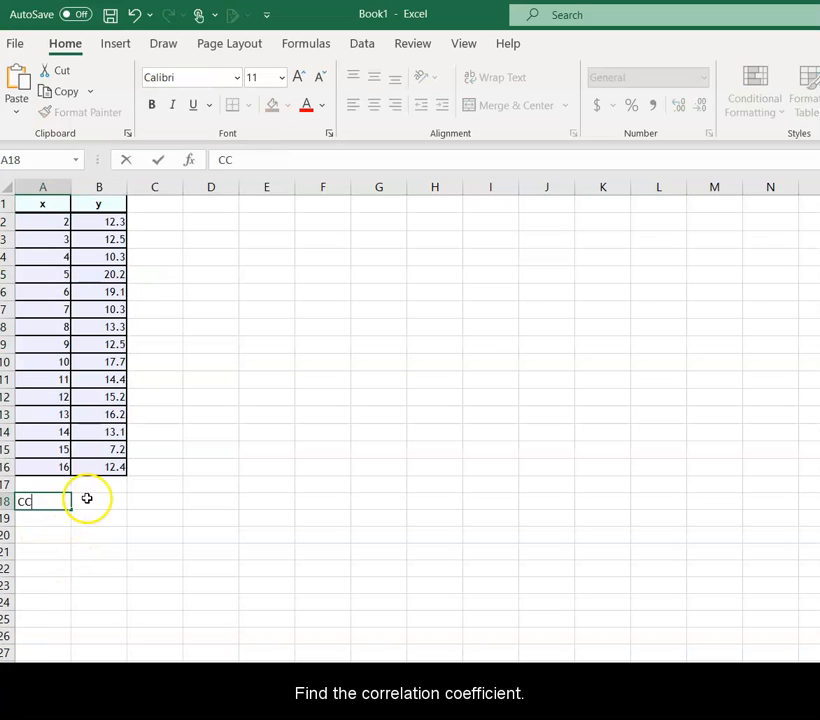
left_click(89, 498)
type("=")
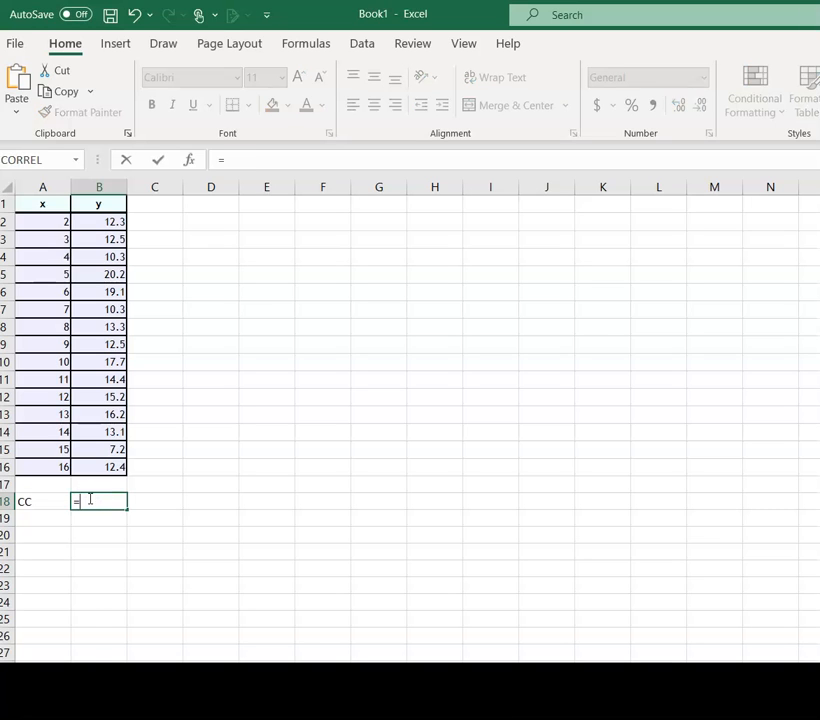
type("correl(")
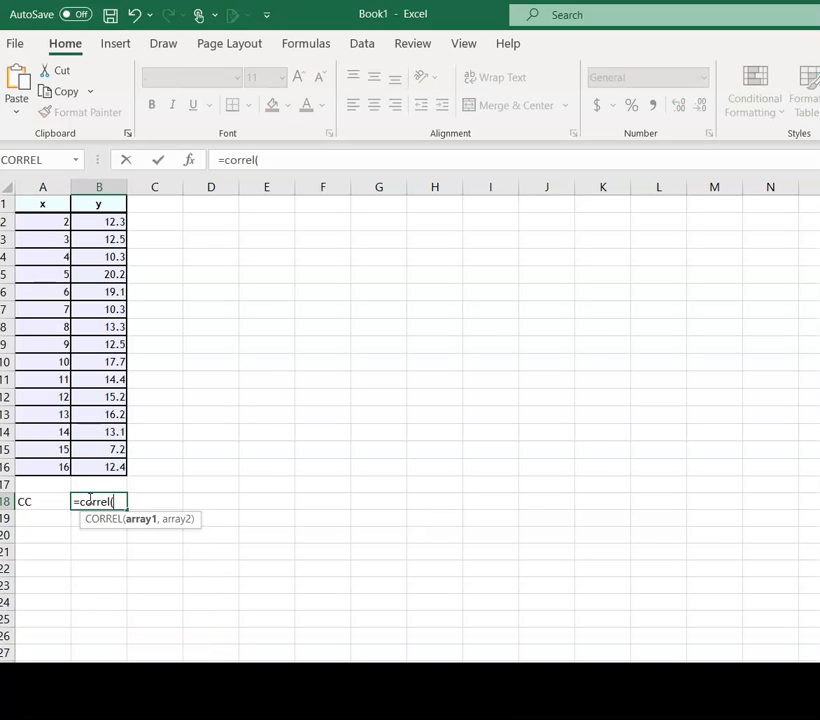
left_click_drag(60, 466, 27, 218)
type(",")
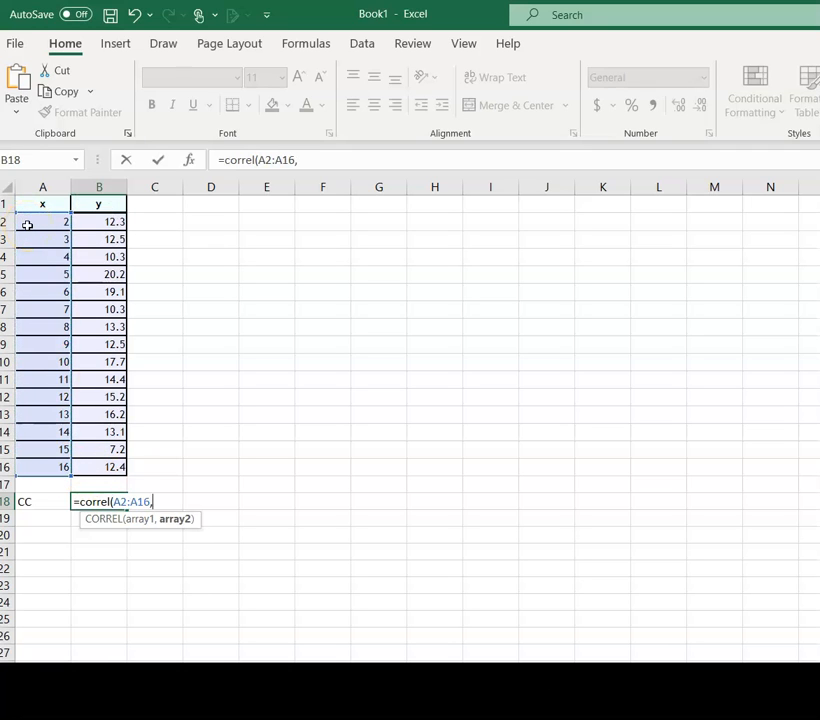
left_click_drag(104, 467, 87, 218)
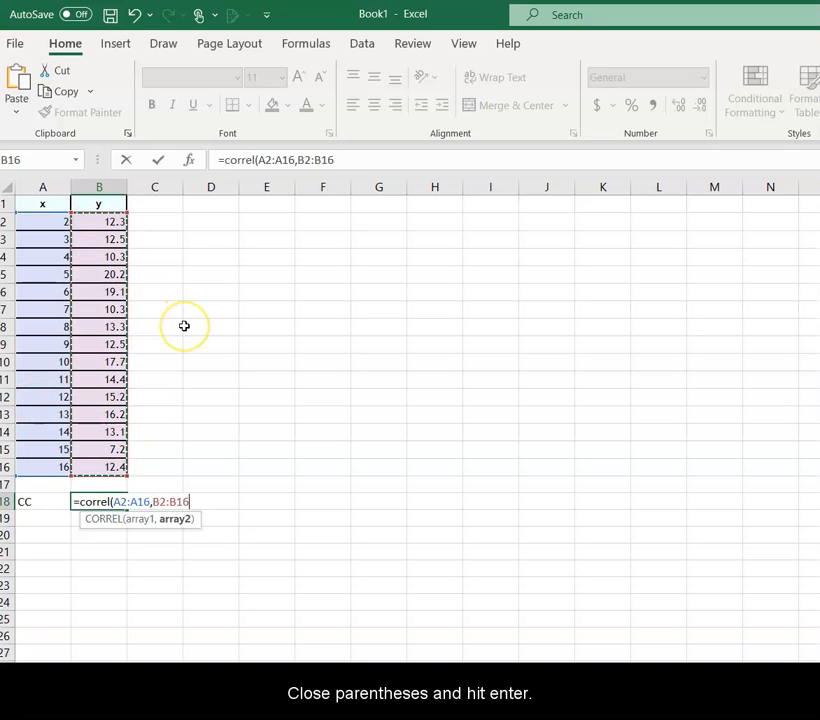
type(")")
key("Return")
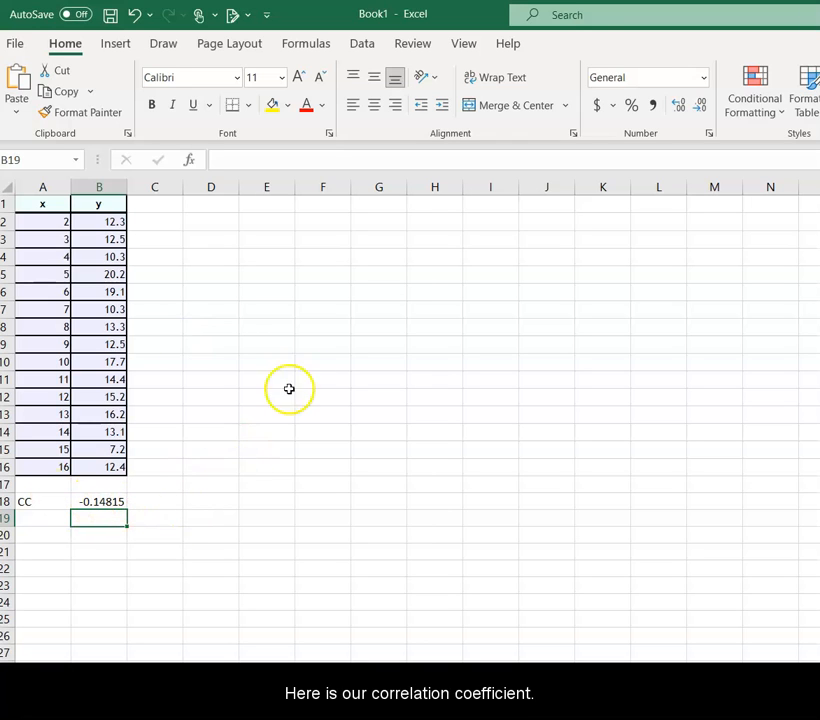
Step: Insert a markers-only scatter chart of the data in A2:B16
left_click_drag(111, 469, 45, 220)
left_click(113, 43)
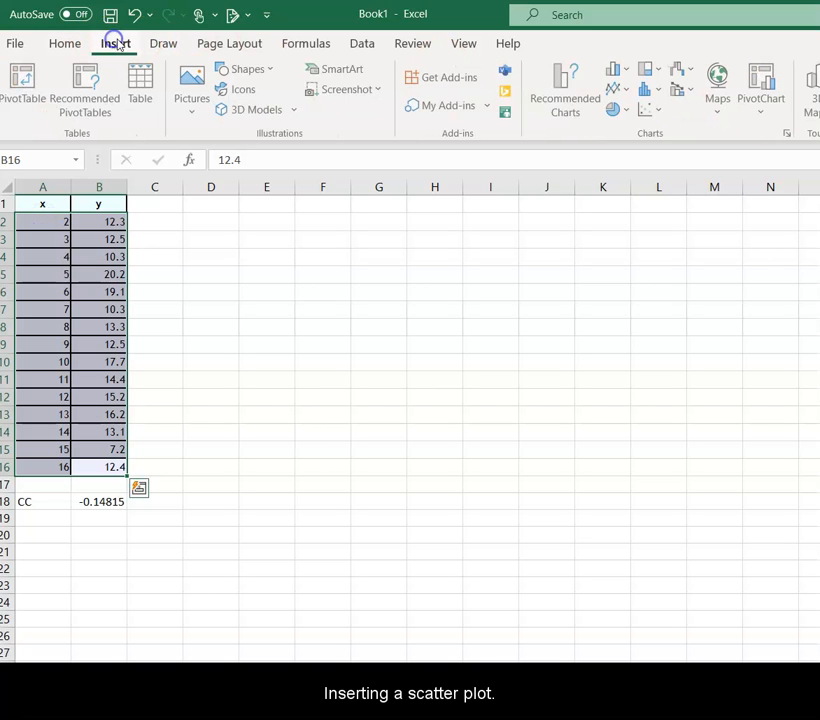
left_click(645, 112)
left_click(661, 168)
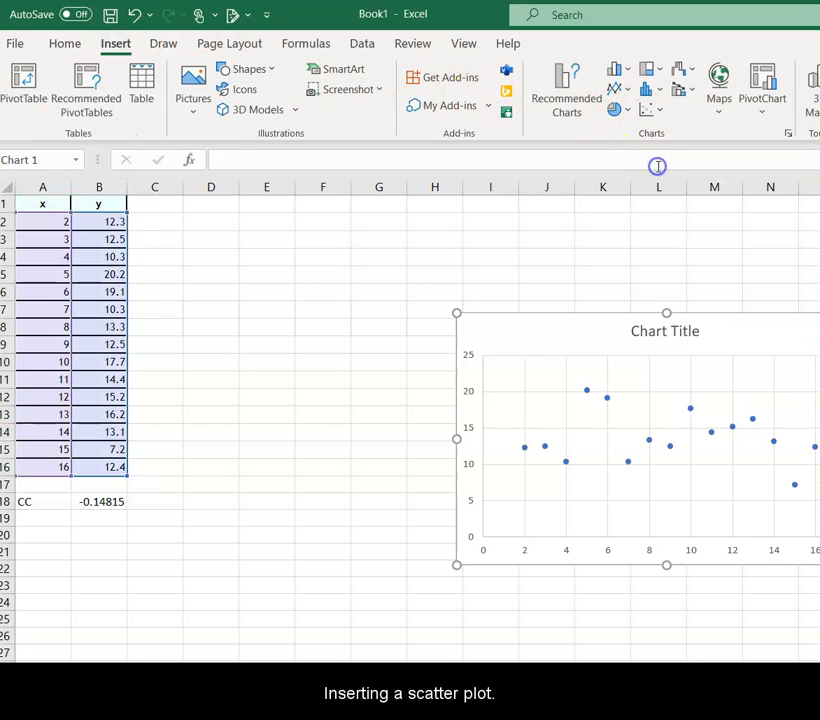
Step: Move the scatter chart closer to the data table, to about column D, and delete its chart title
left_click_drag(575, 342, 323, 278)
left_click(397, 268)
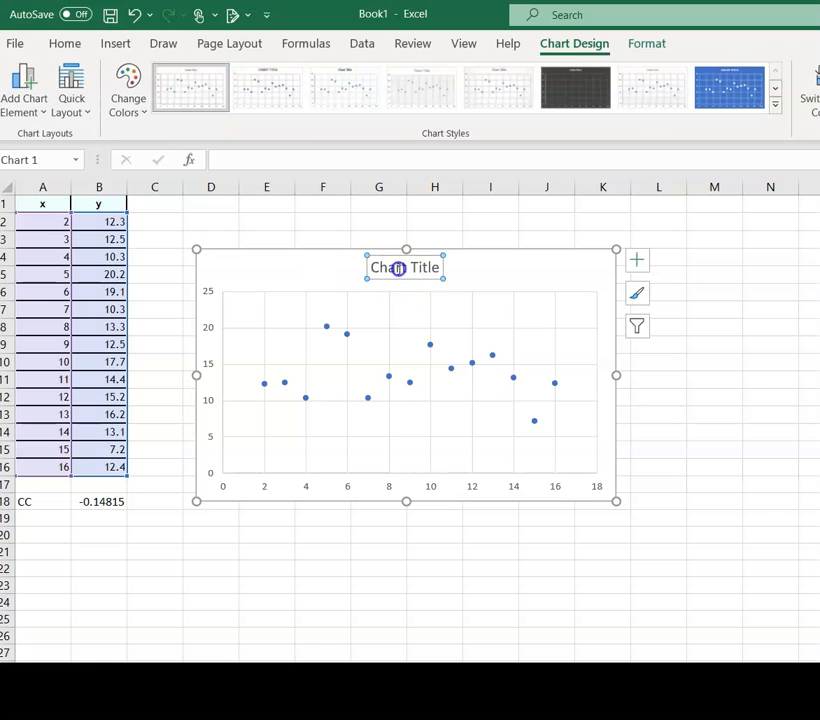
right_click(399, 269)
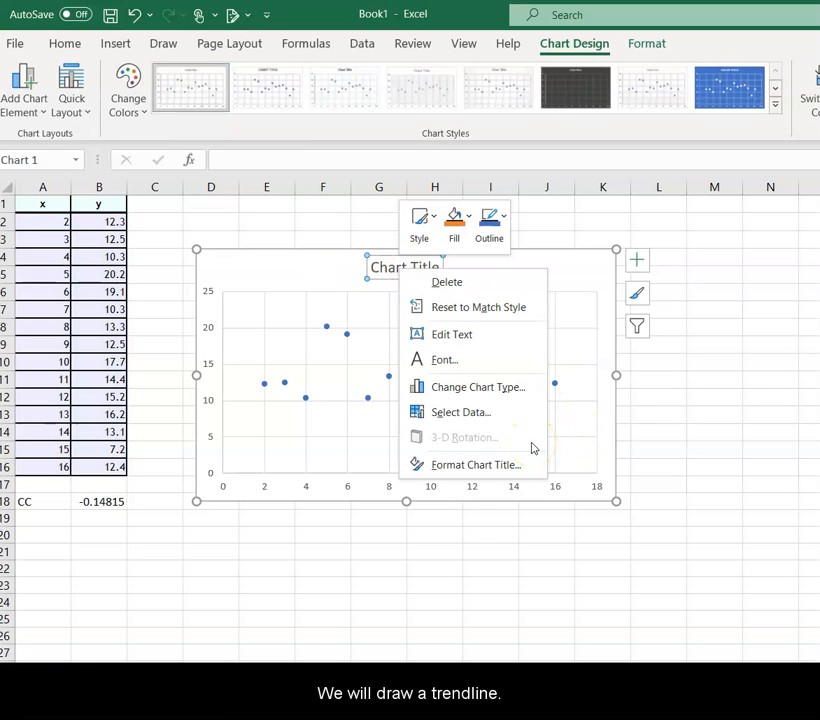
left_click(447, 282)
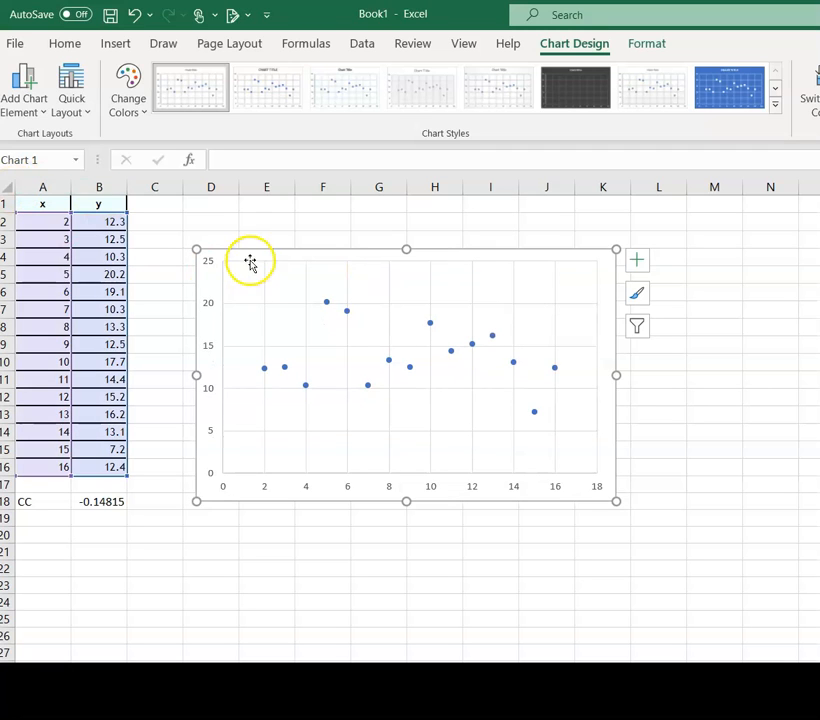
Step: Add a linear trendline to the scatter chart of the second data set
left_click(38, 113)
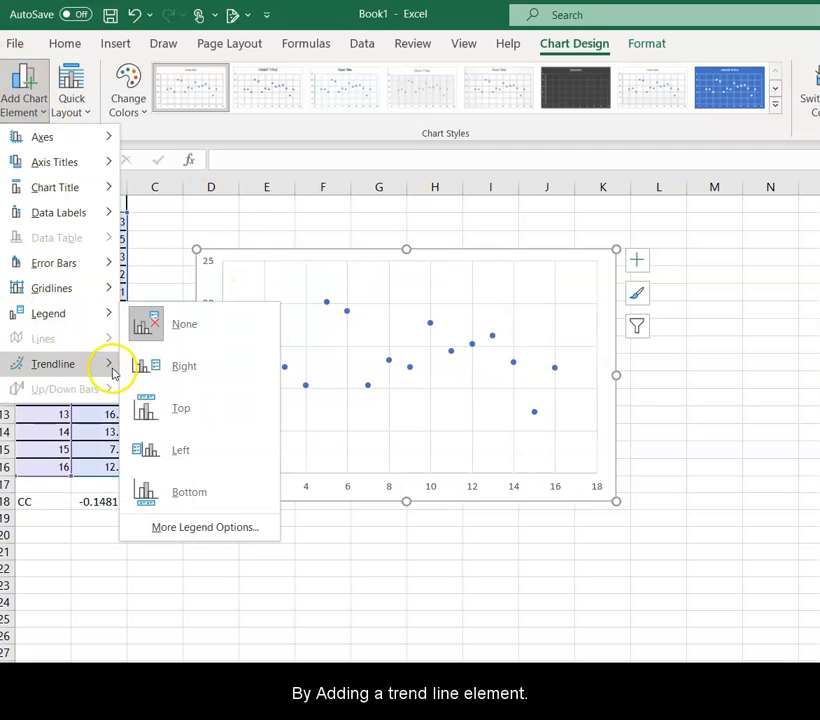
mouse_move(114, 369)
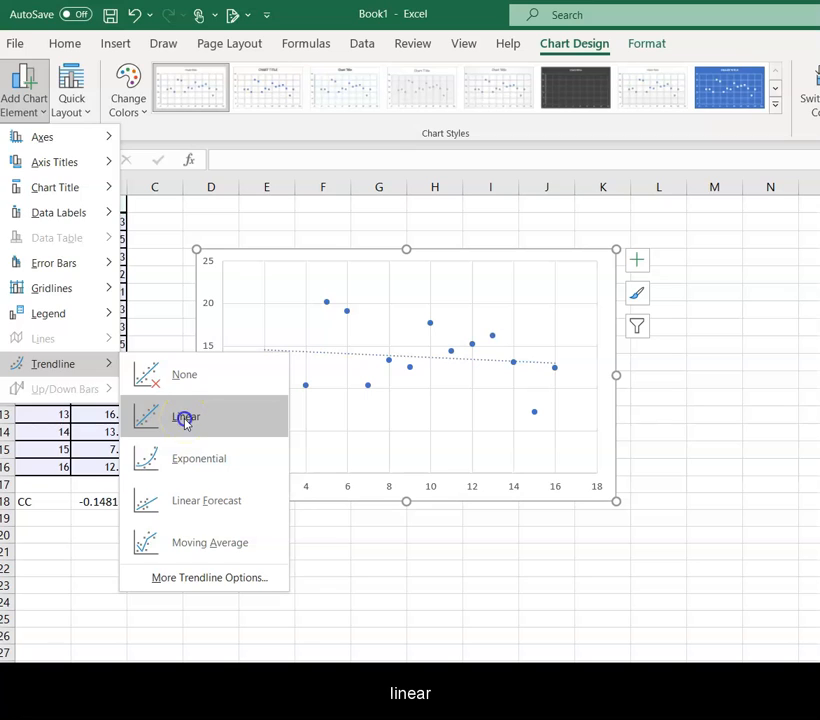
left_click(185, 419)
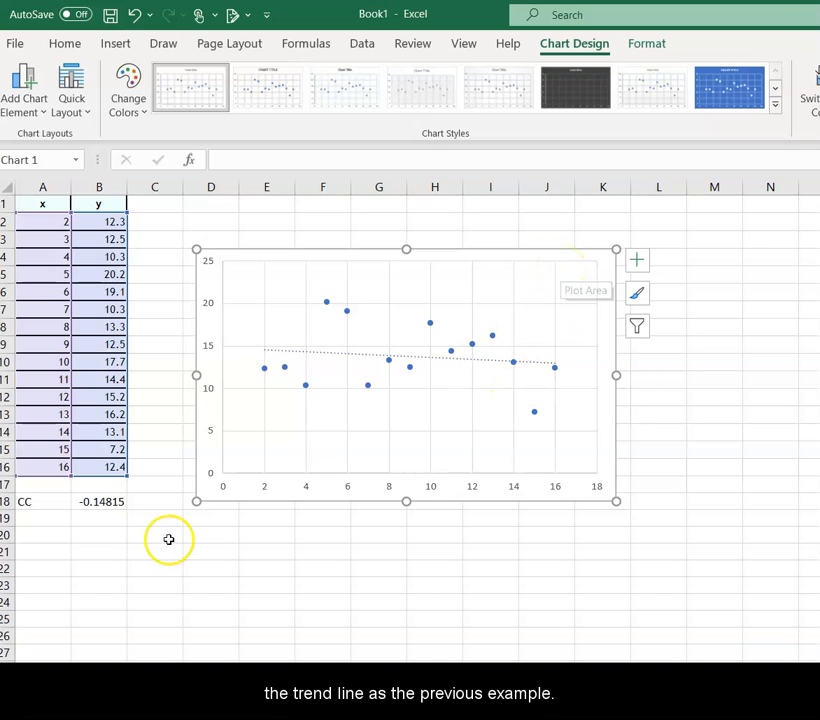
Step: Check the coefficient in B18, switch back to the WAMAP question, answer "No" and reveal the answer key
left_click(106, 500)
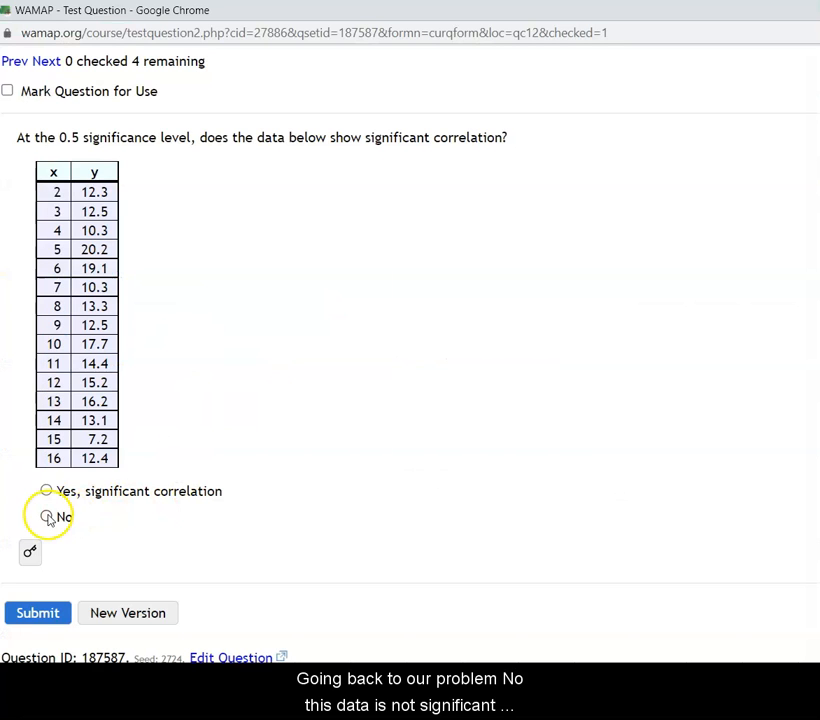
left_click(46, 516)
left_click(30, 553)
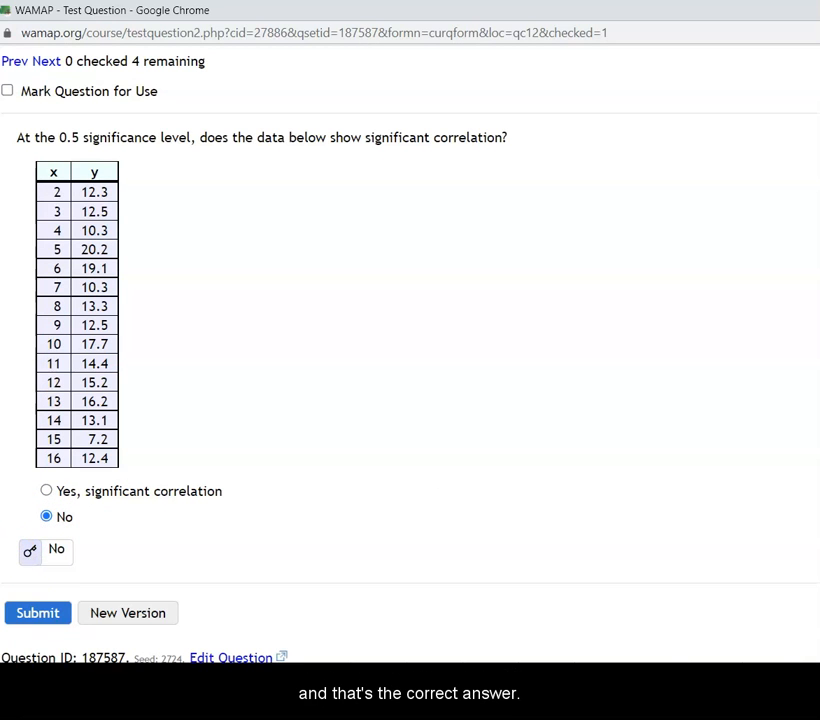